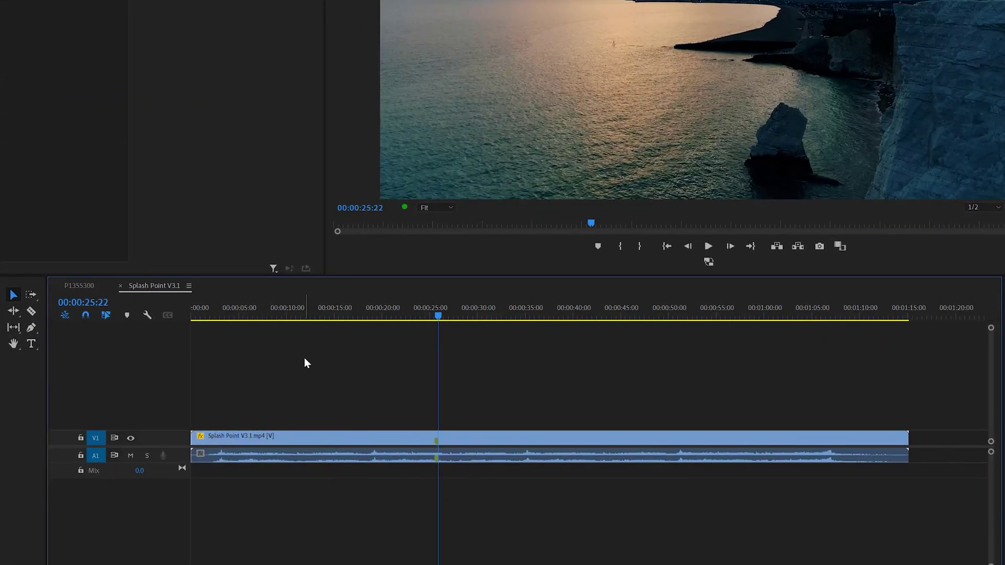
Razor-cut the Splash Point V3.1 clip at about 10 and 20 seconds.
key(c)
click(291, 438)
click(381, 438)
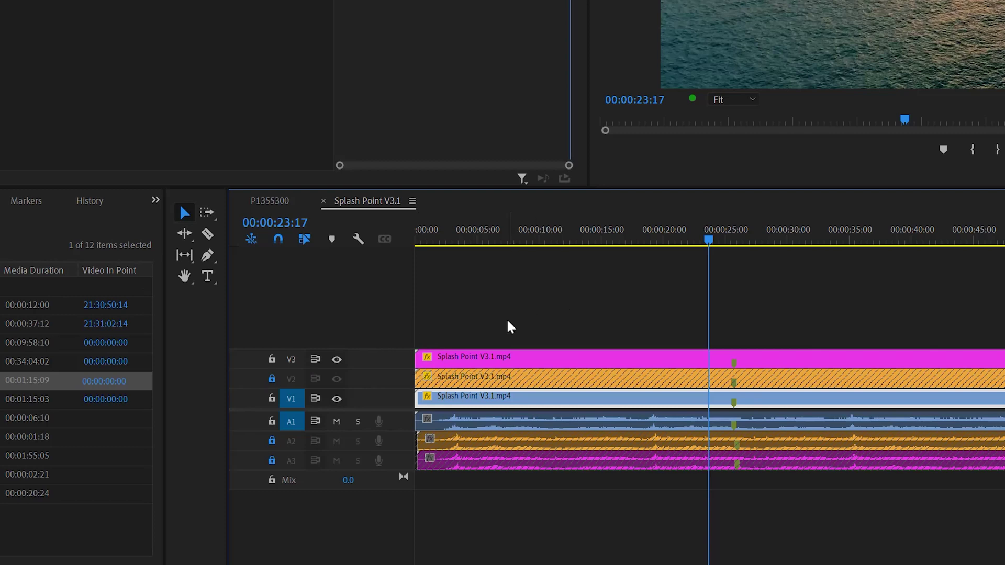
Razor-cut the V1 and V3 clips at a further point, leaving locked V2 whole.
key(c)
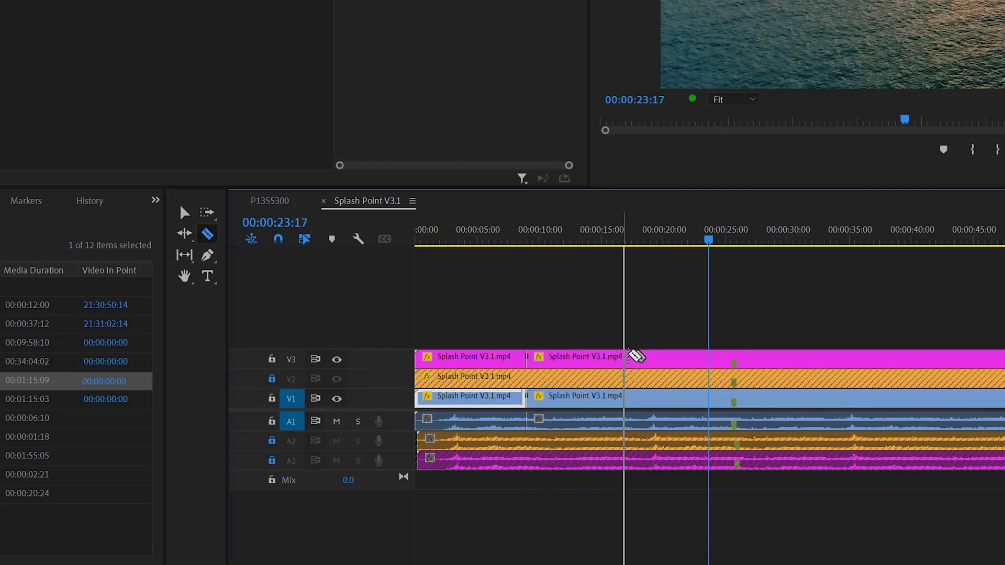
click(843, 356)
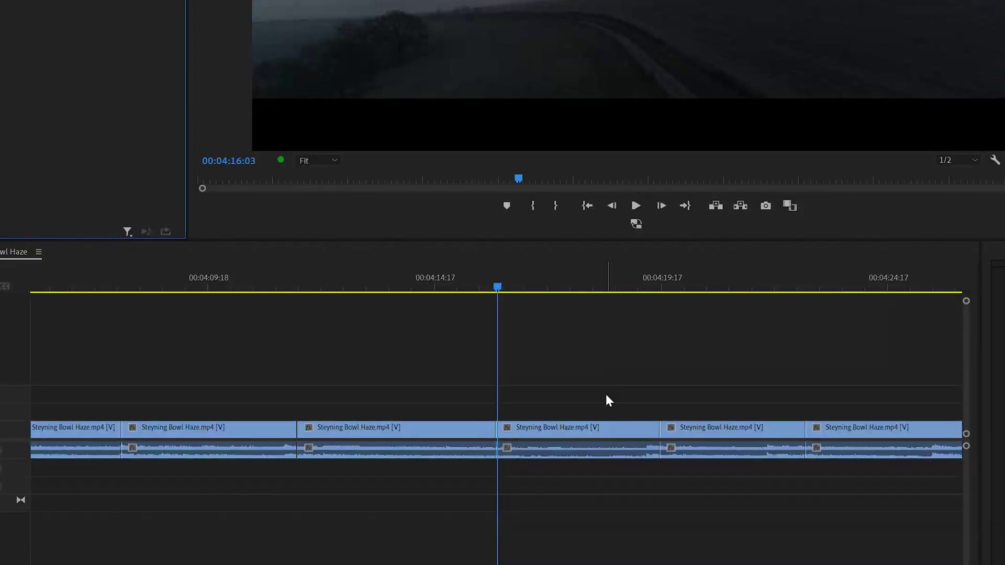
Marquee-select the Steyning Bowl Haze clips after 00:04:16 and zoom the timeline out.
drag(553, 371, 587, 441)
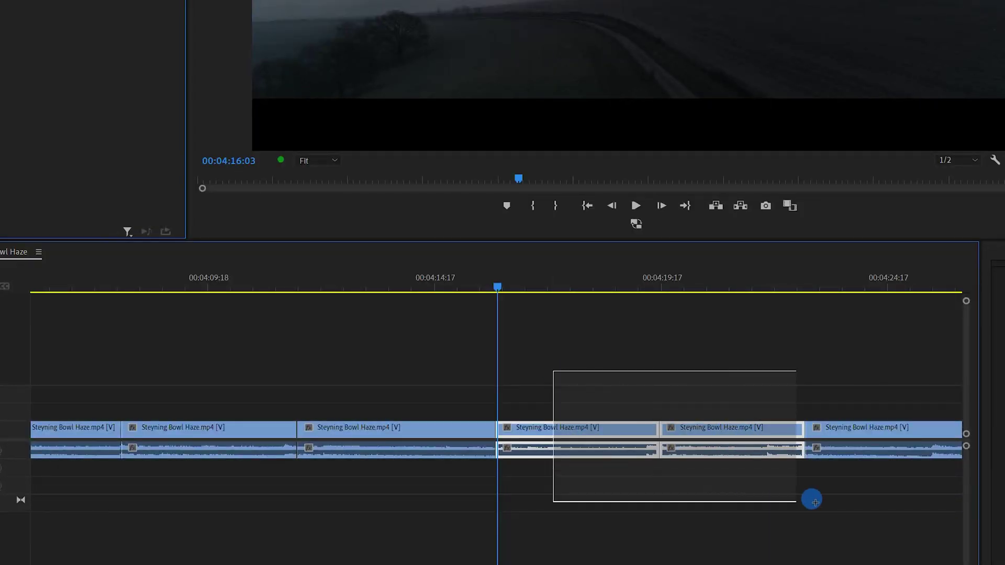
drag(811, 500, 971, 516)
key(minus)
key(minus)
key(minus)
key(minus)
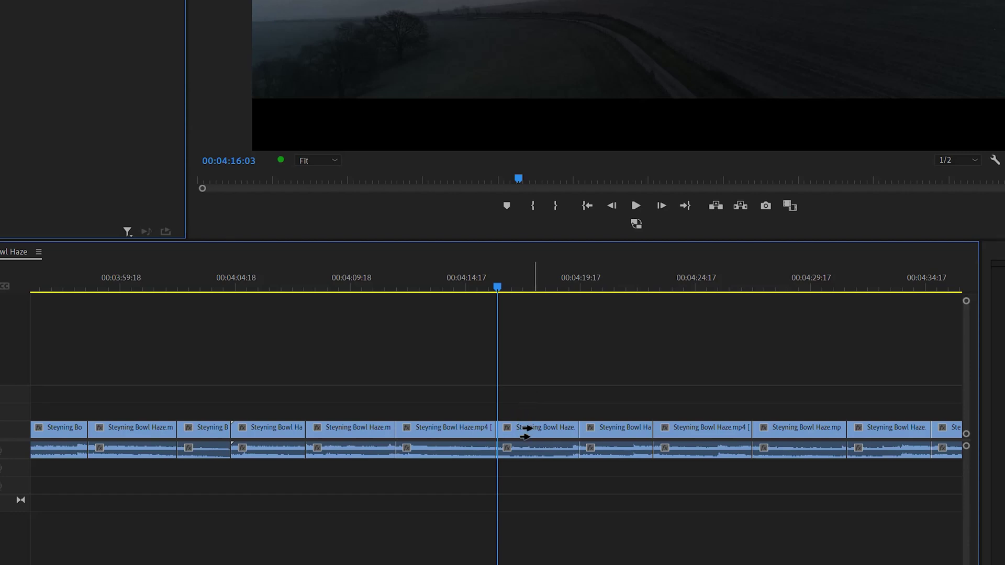
Select all clips from 00:04:16 onward and push them about eight seconds later.
click(525, 432)
scroll(525, 432, down, 10)
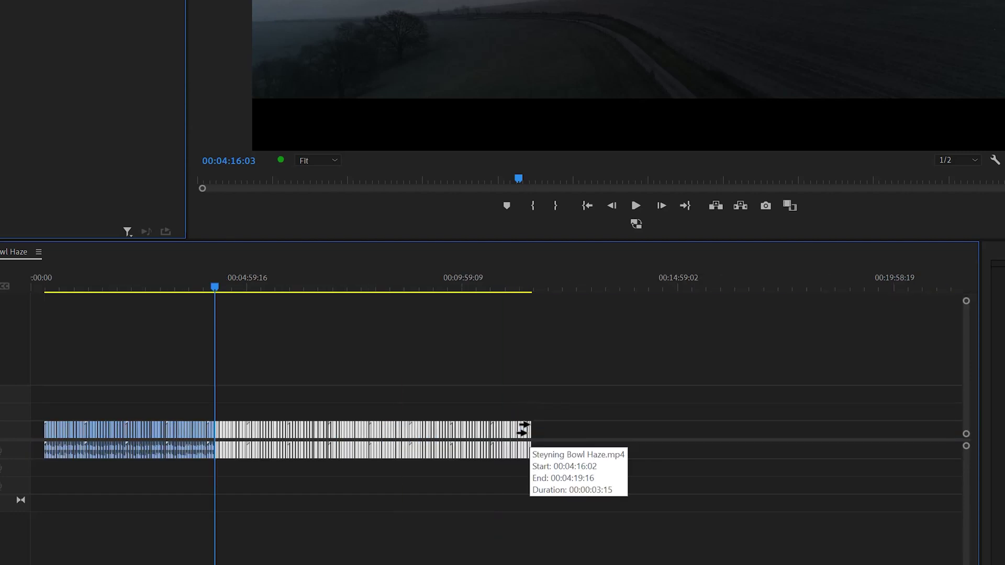
scroll(525, 432, up, 10)
scroll(524, 432, down, 10)
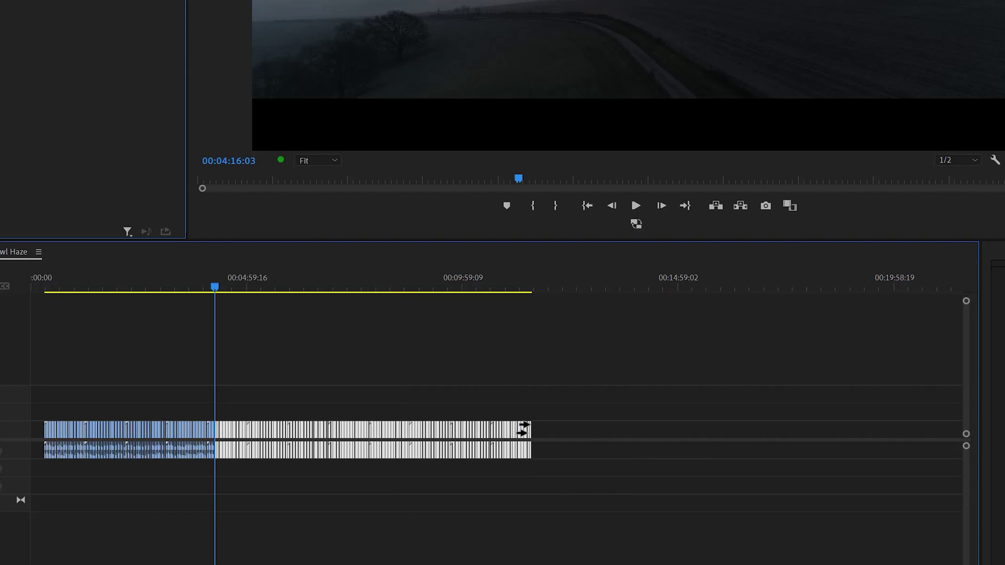
scroll(525, 430, up, 10)
drag(542, 430, 545, 430)
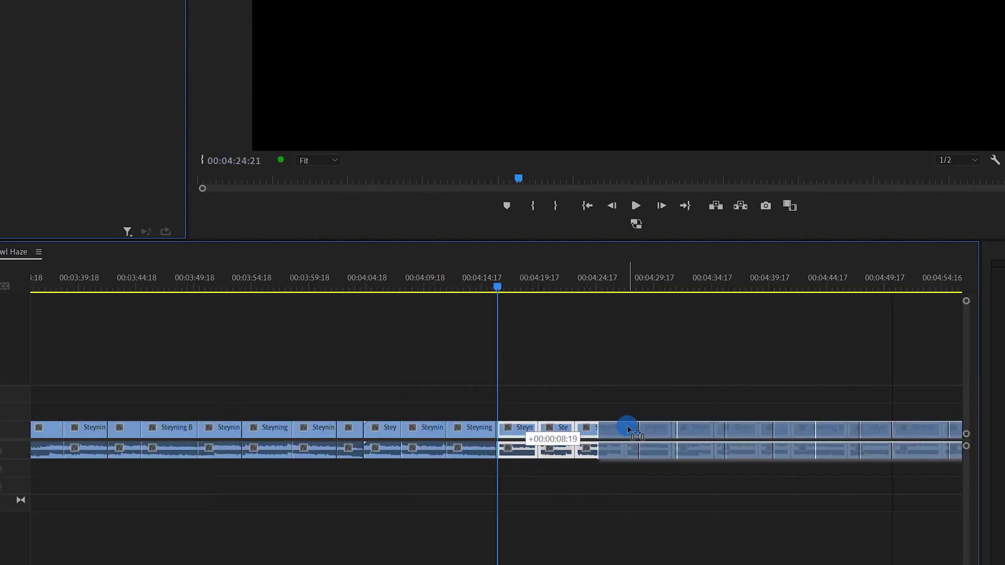
drag(628, 429, 627, 429)
Select every clip before the gap with Track Select Backward (Shift+A).
scroll(565, 411, down, 10)
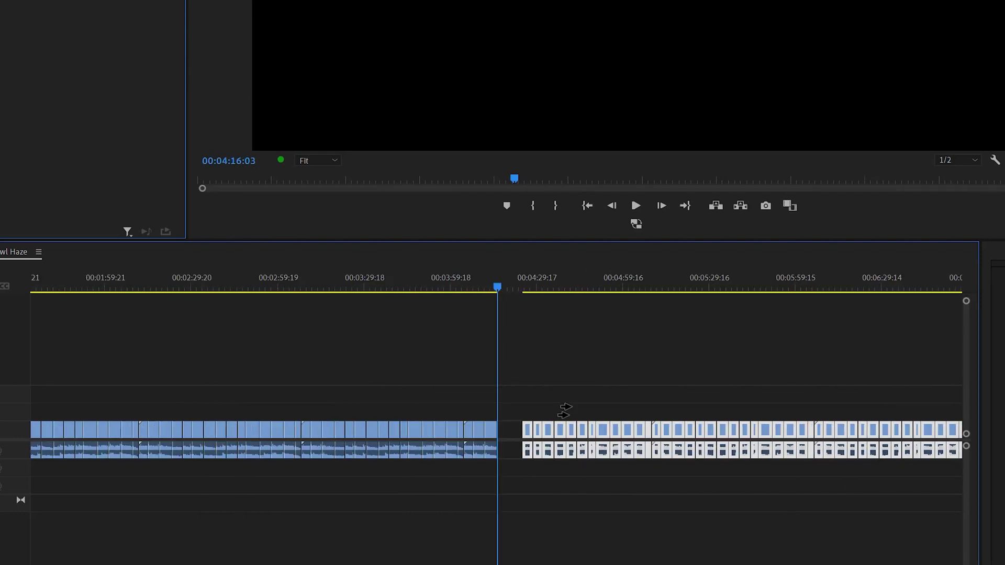
scroll(563, 411, up, 10)
key(shift+a)
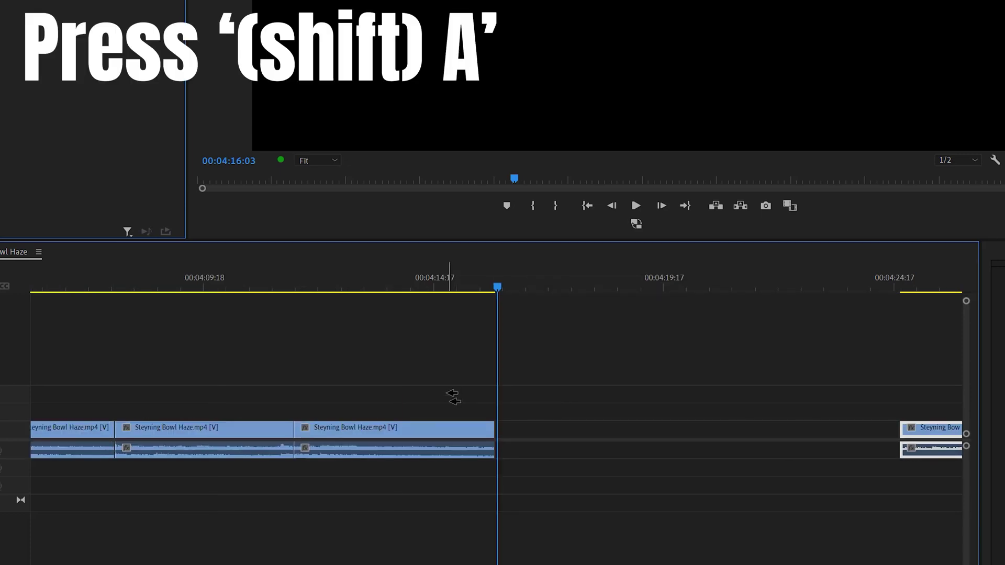
click(456, 428)
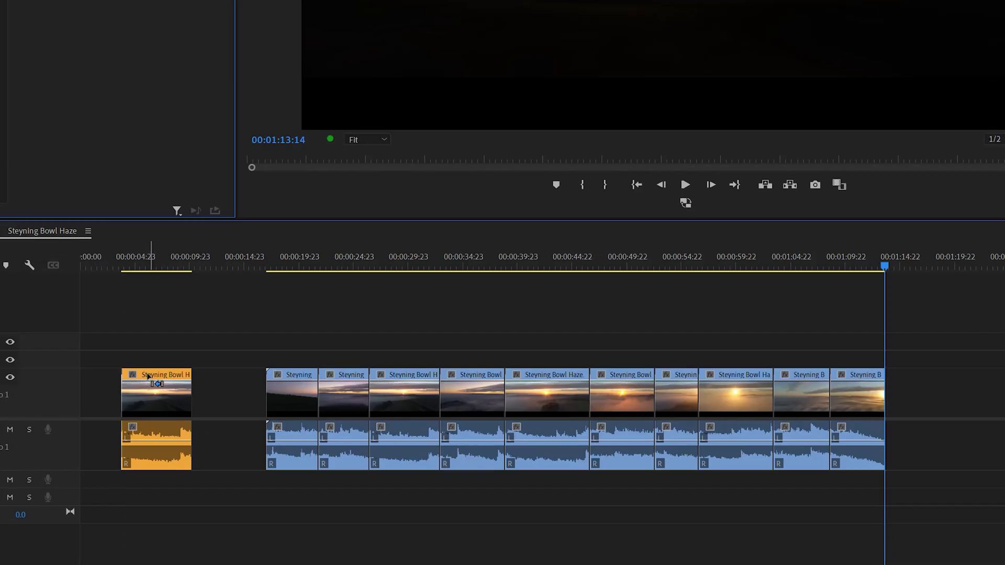
Insert the first V1 clip at around 00:00:34 between the existing clips.
drag(149, 374, 527, 373)
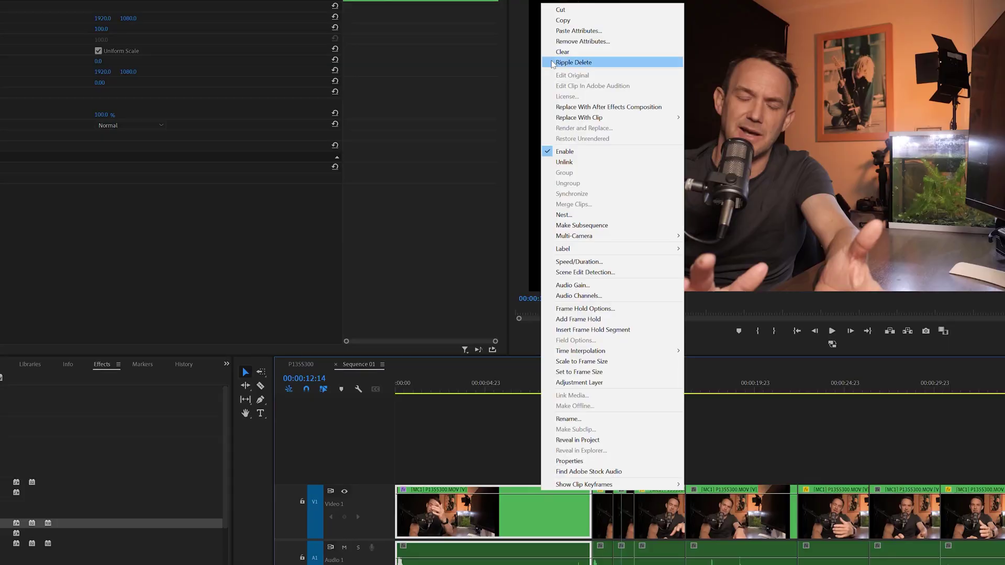
Copy the first clip and paste its attributes onto the other clips.
click(569, 21)
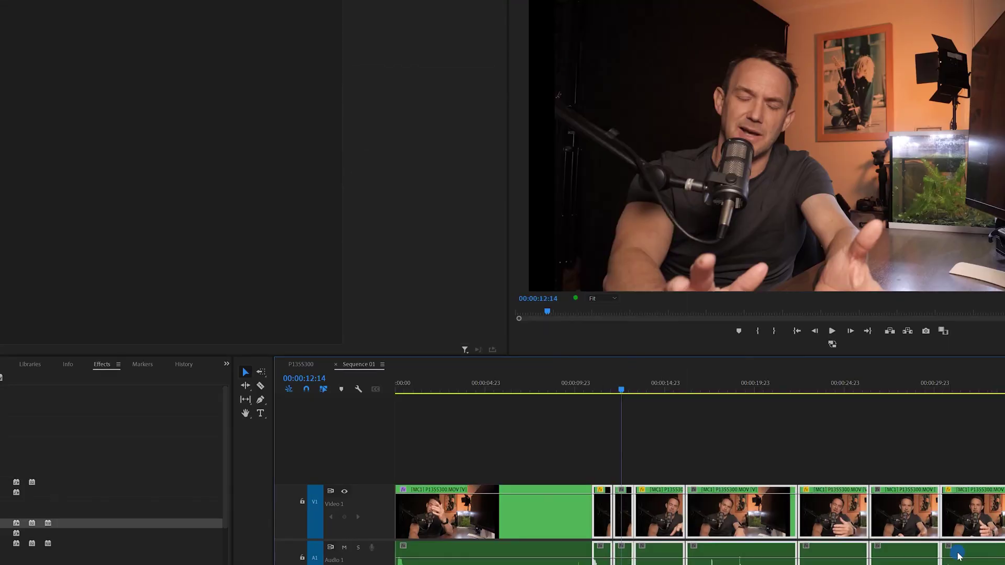
right_click(747, 492)
click(801, 43)
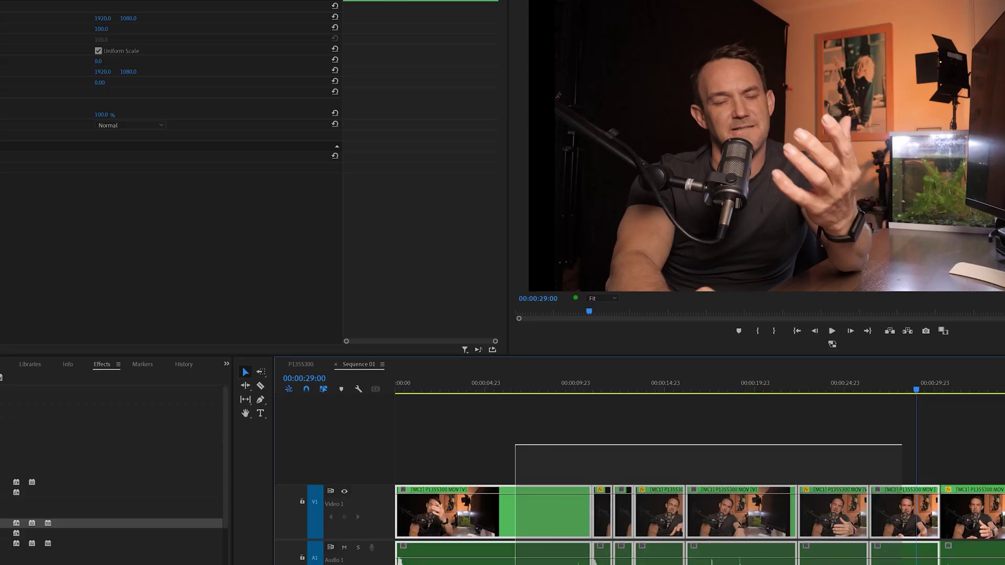
Nest the V1 clips as Nested Sequence 01 and apply a darkening effect to it.
right_click(702, 493)
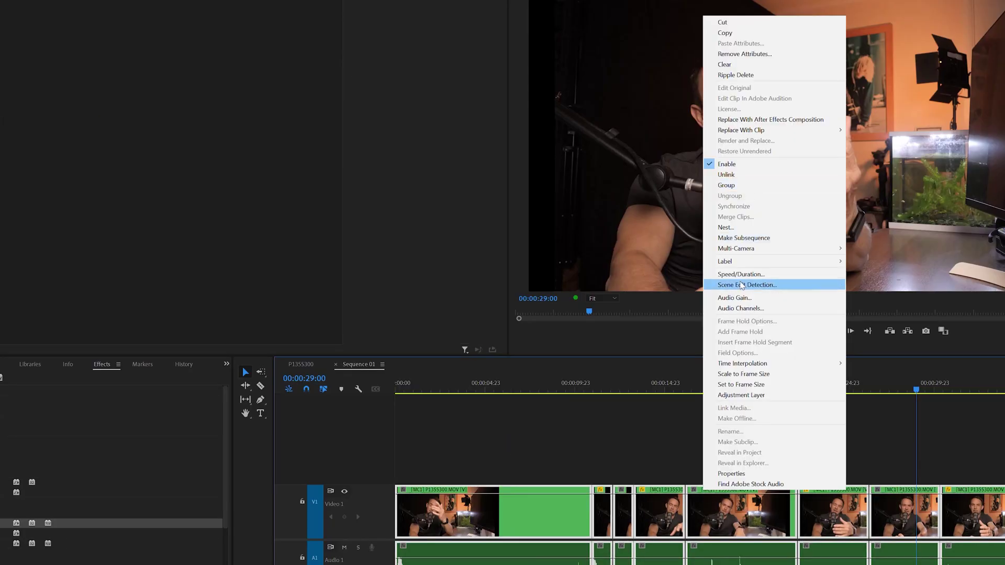
click(726, 227)
click(479, 286)
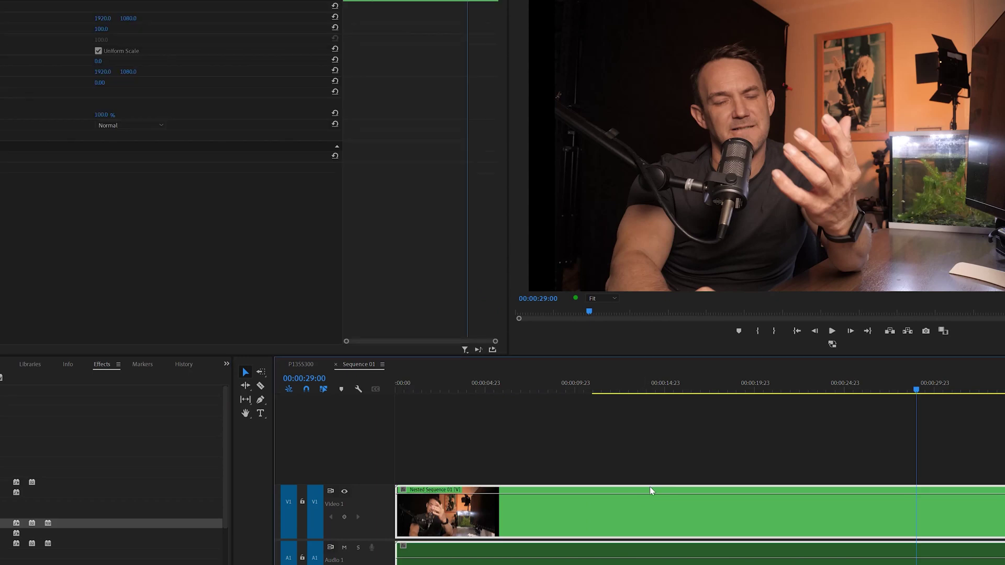
right_click(12, 214)
click(34, 253)
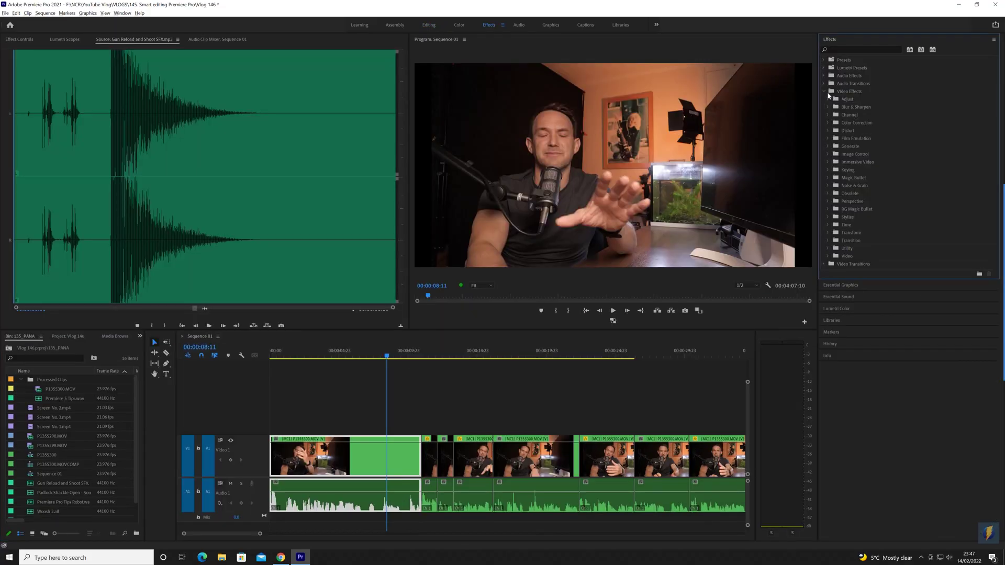
Expand Video Effects > Color Correction to list Lumetri Color, Brightness & Contrast and Video Limiter.
click(824, 92)
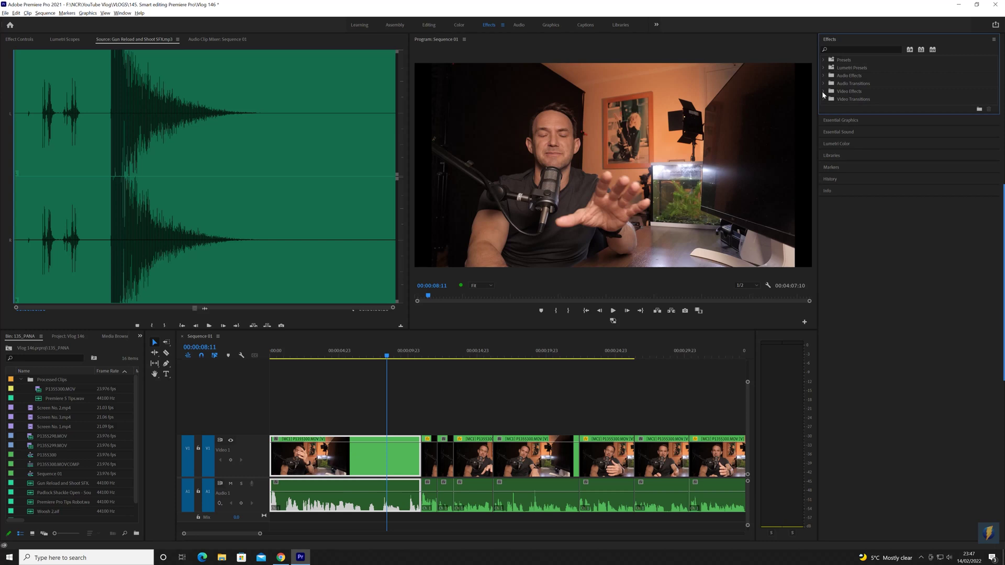
click(823, 91)
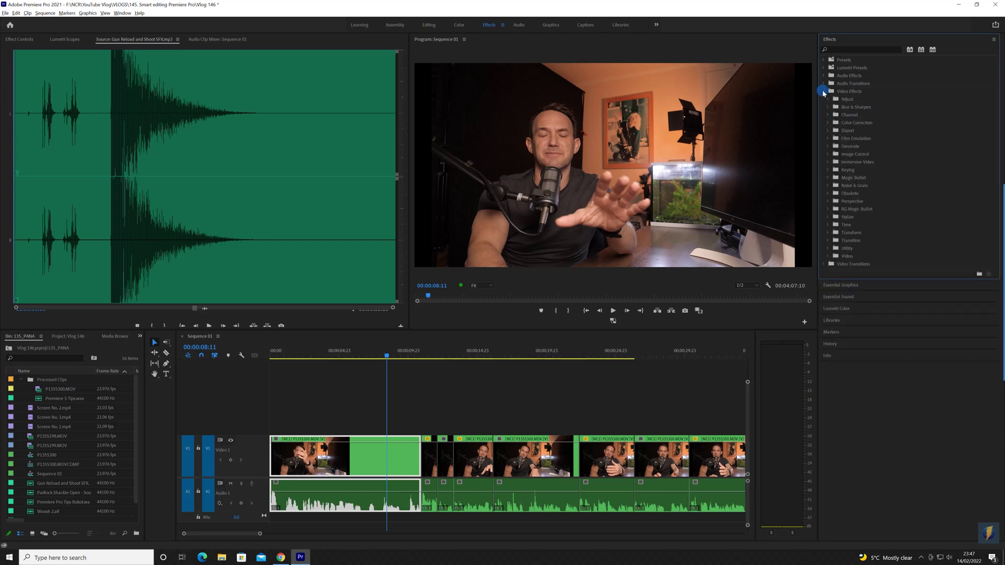
click(827, 123)
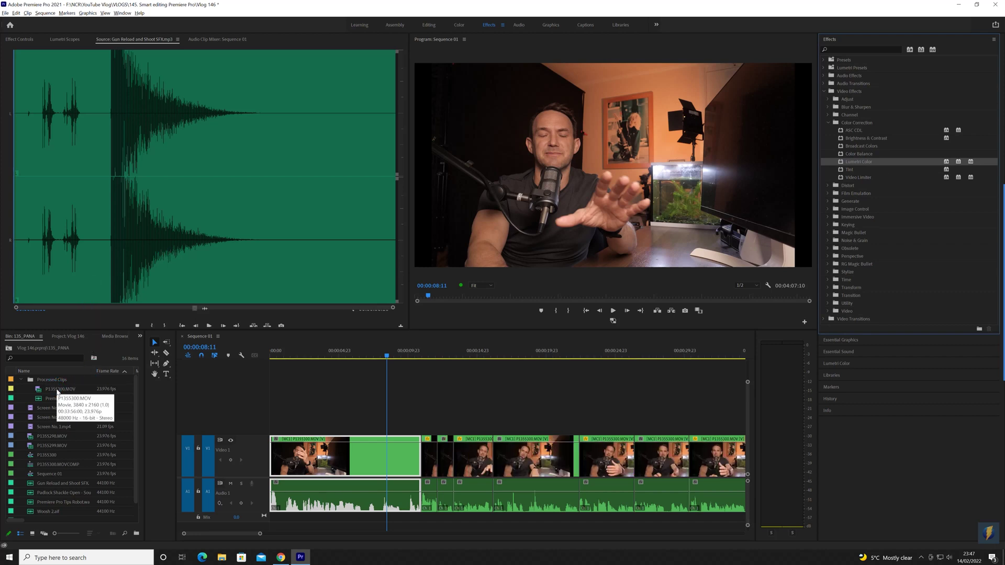
Raise Creative Saturation from 70 to 80 in P1355300.MOV's master-clip Lumetri Color.
double_click(58, 390)
click(19, 40)
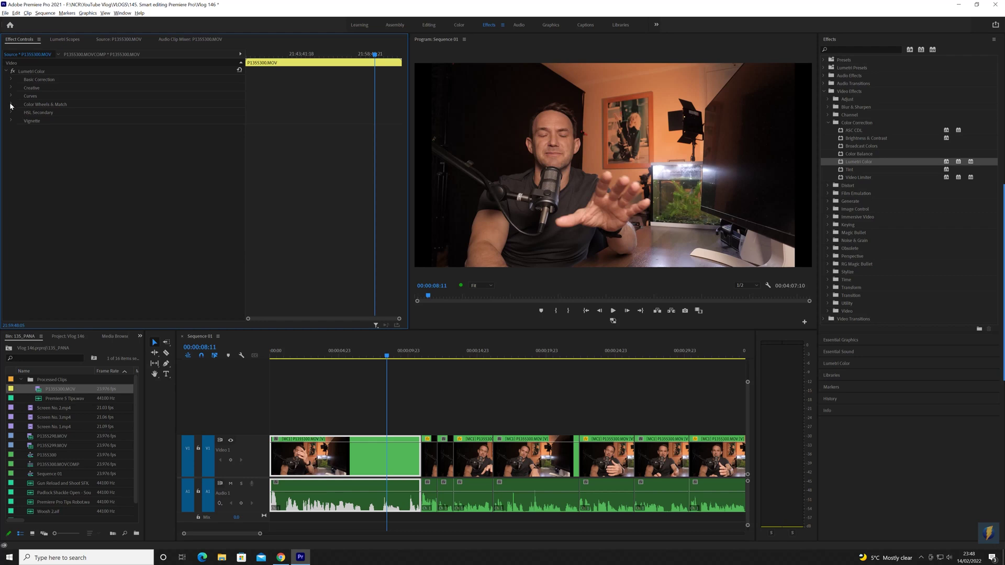
click(10, 88)
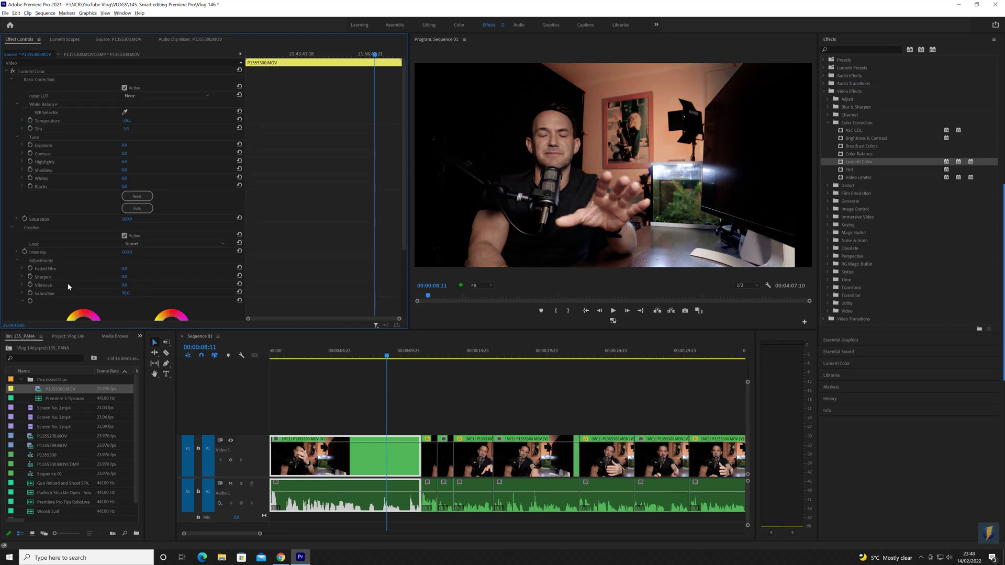
scroll(68, 287, down, 1)
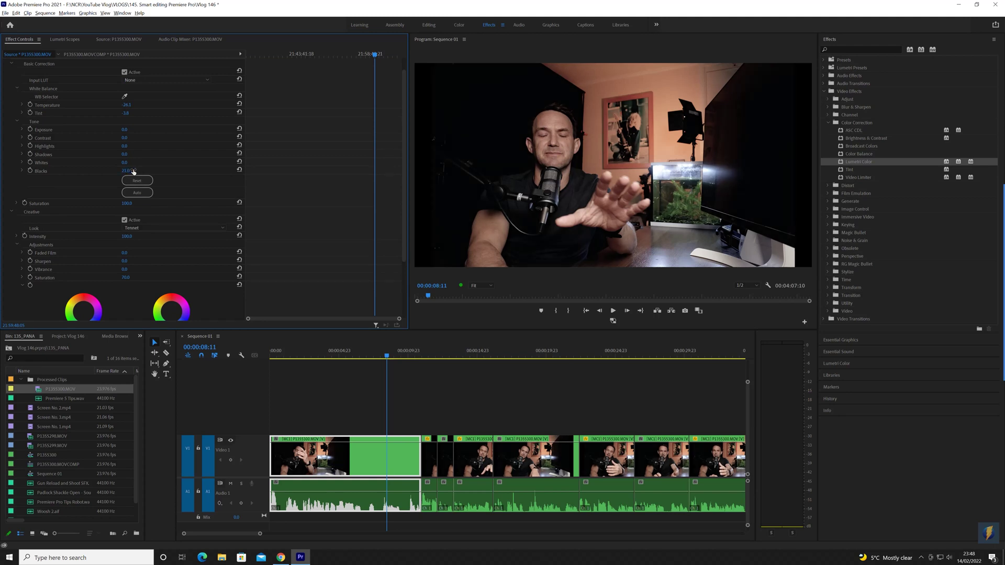
drag(127, 278, 132, 278)
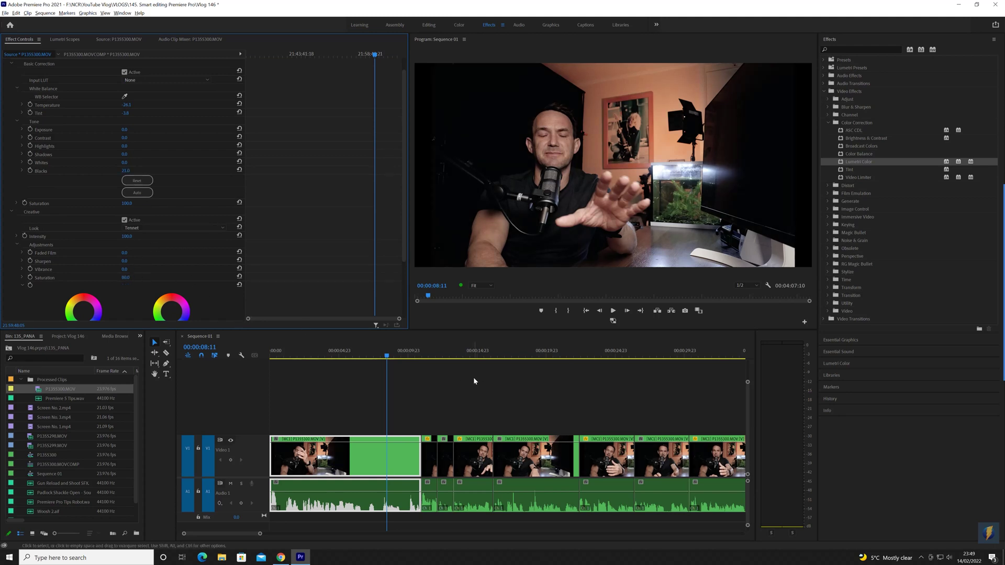
drag(437, 354, 648, 346)
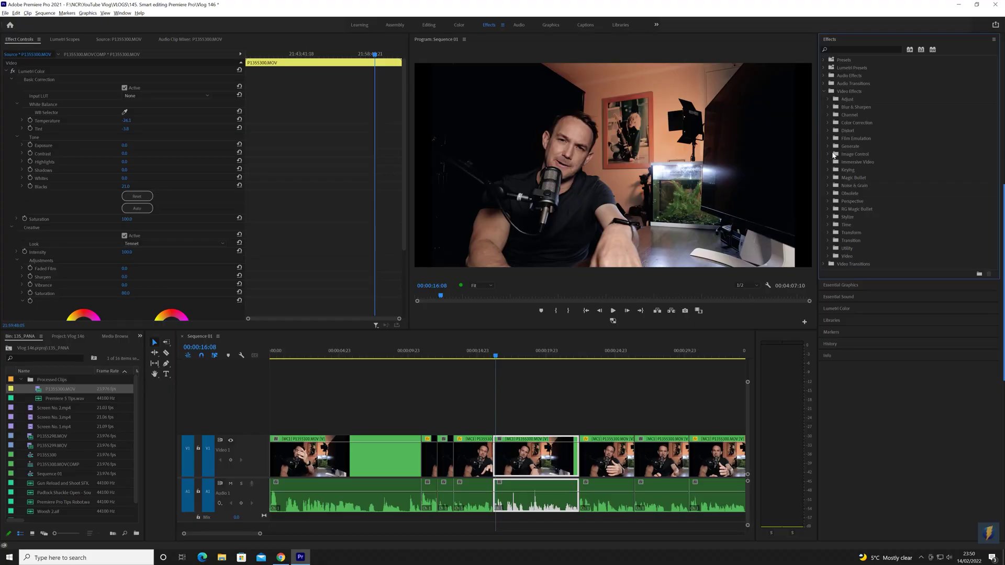
Apply Stylize > Mosaic to the P1355300.MOV master clip and collapse Lumetri Color.
click(828, 218)
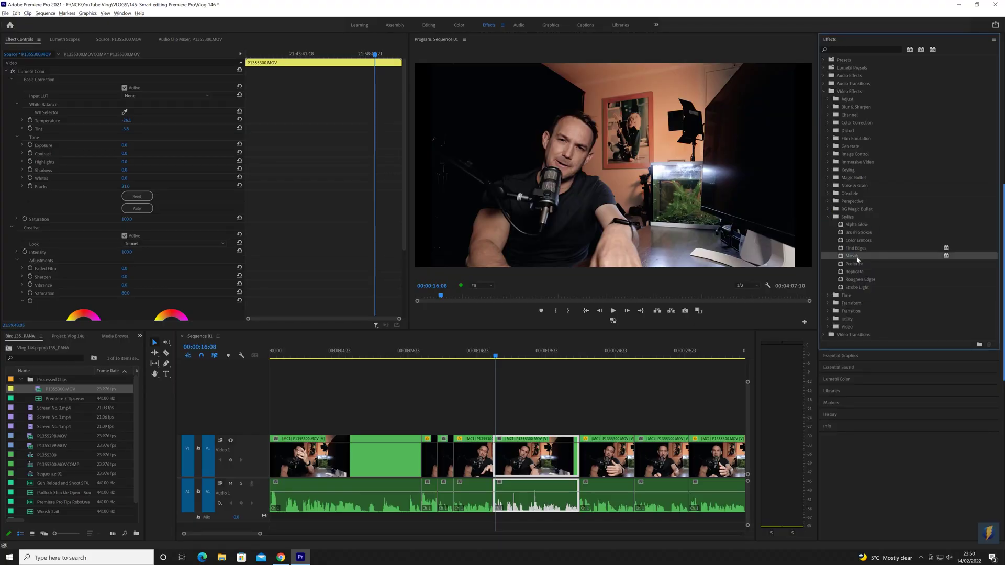
drag(90, 366, 71, 392)
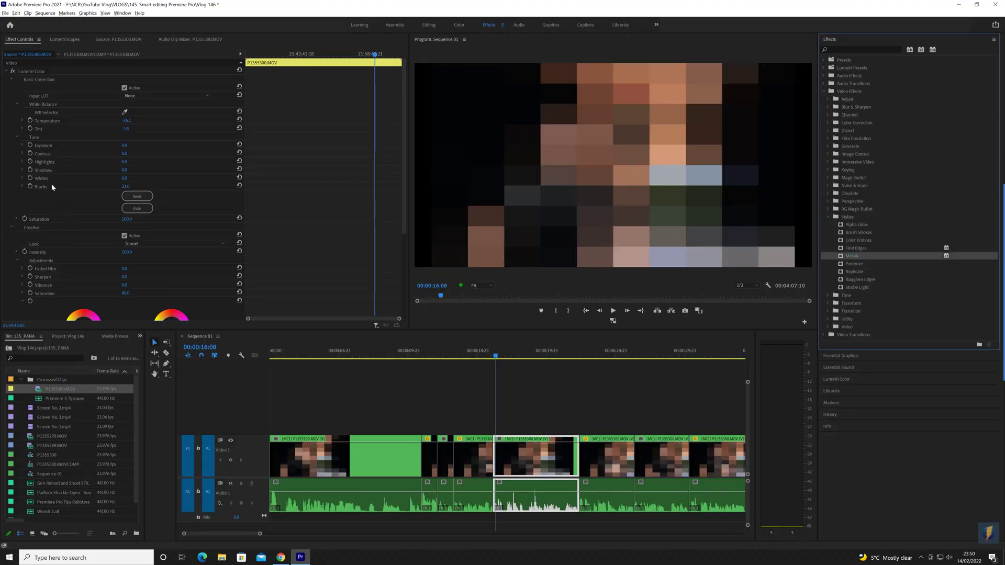
click(7, 71)
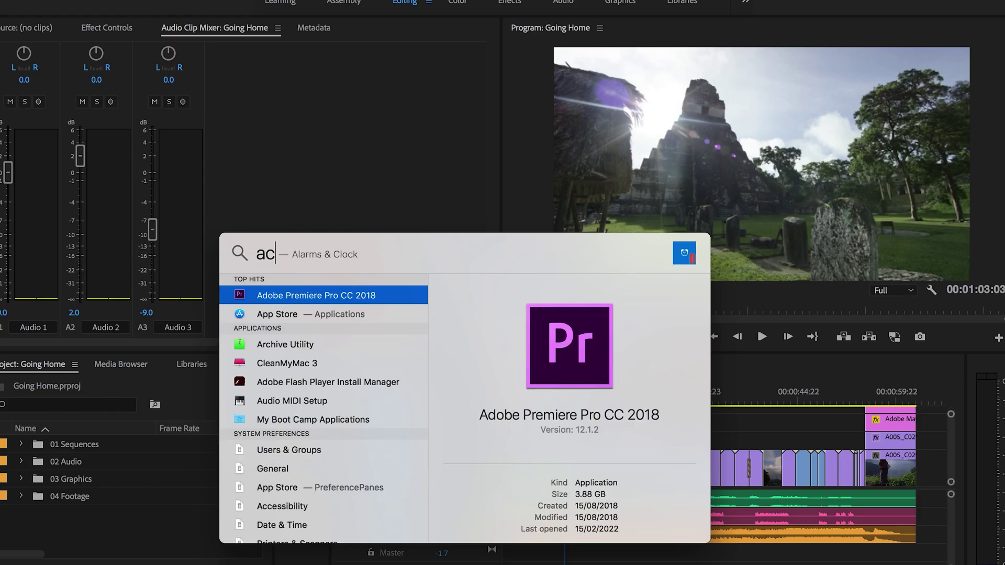
Open Task Manager and select Adobe Premiere Pro to read its PID, 6204.
text(t)
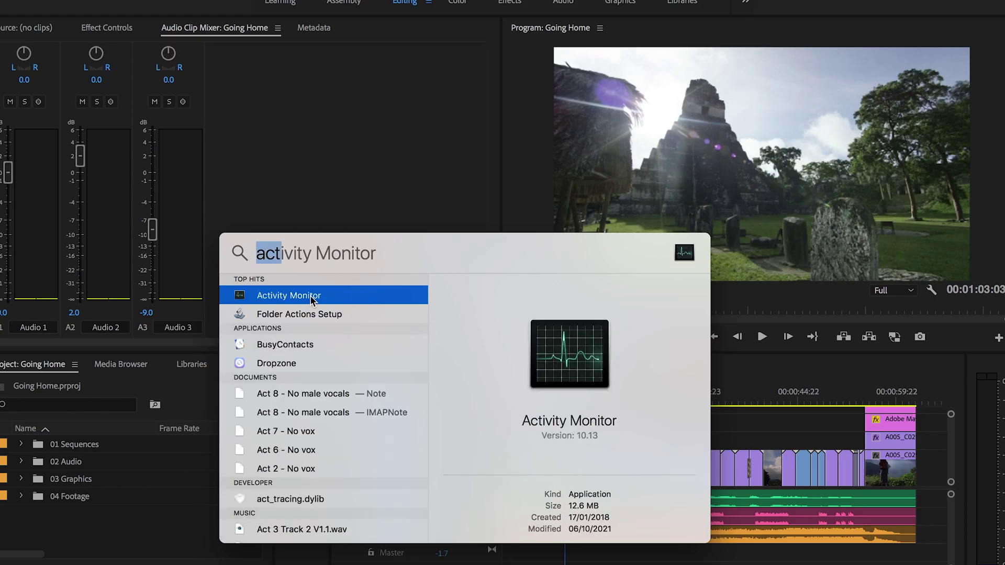
key(Return)
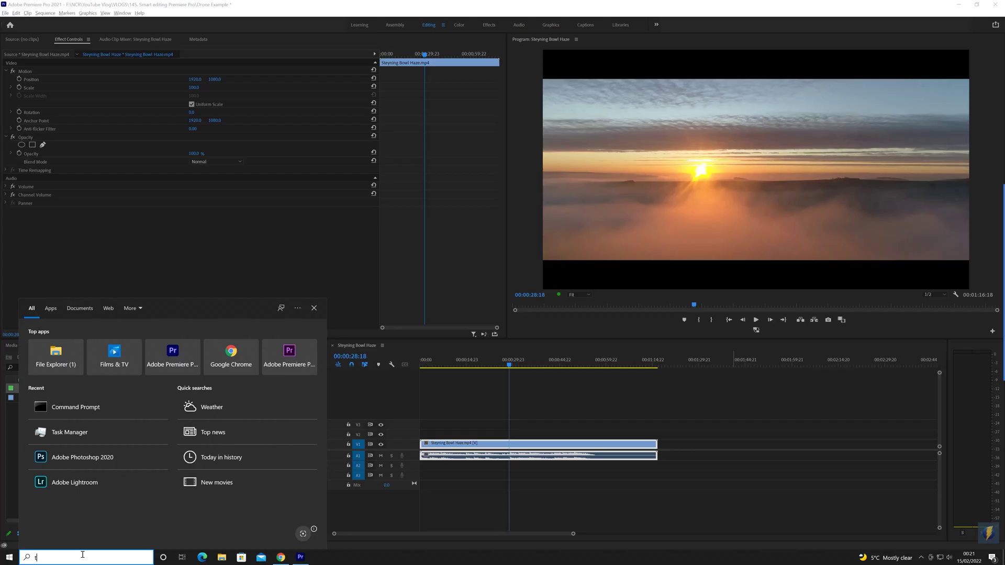
text(as)
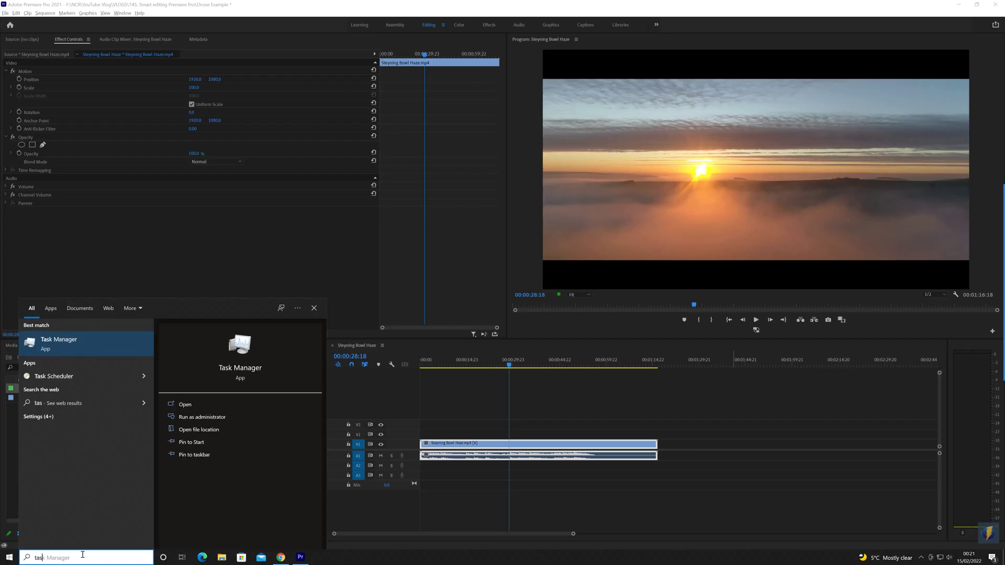
text(k manager)
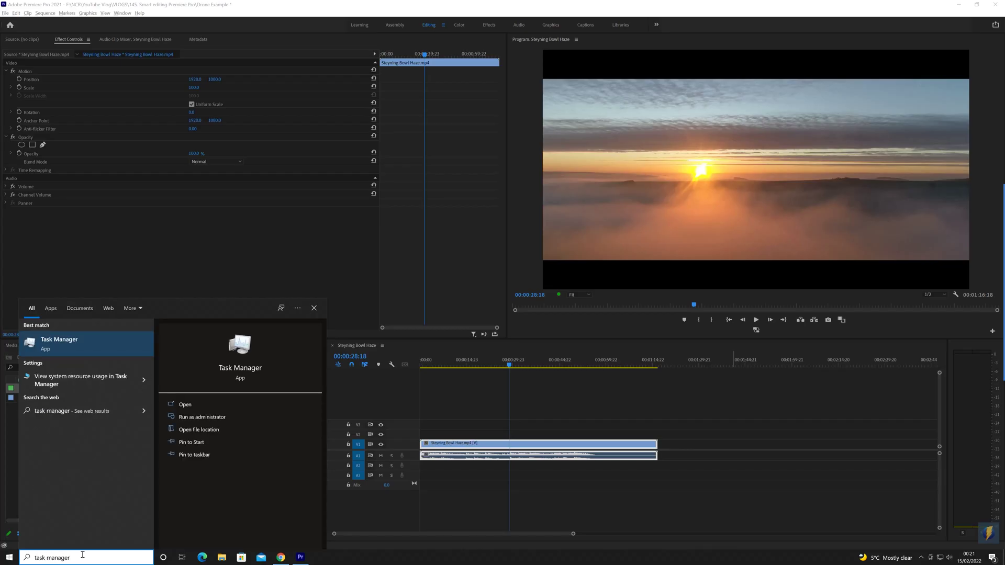
click(94, 340)
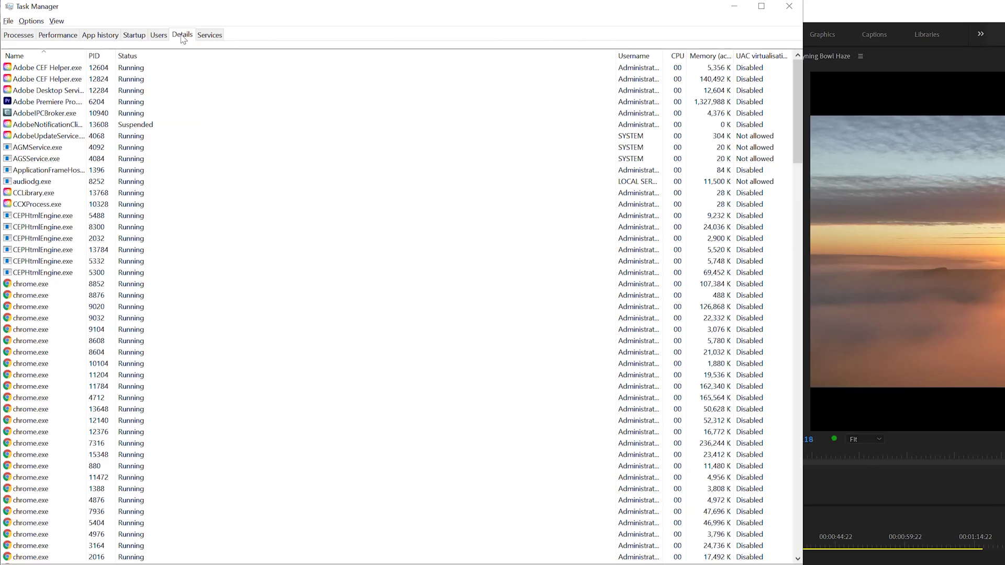
click(103, 102)
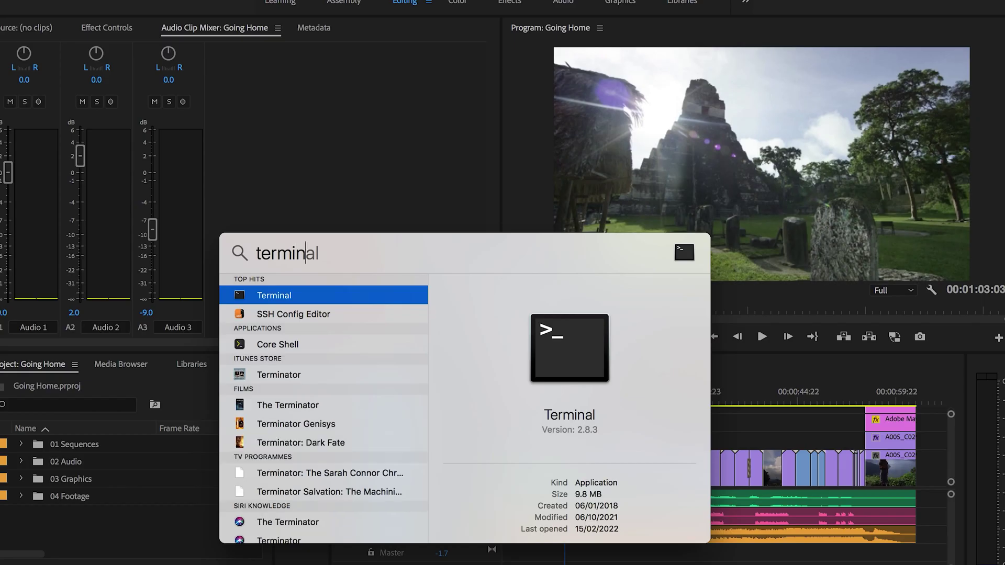
key(super+a)
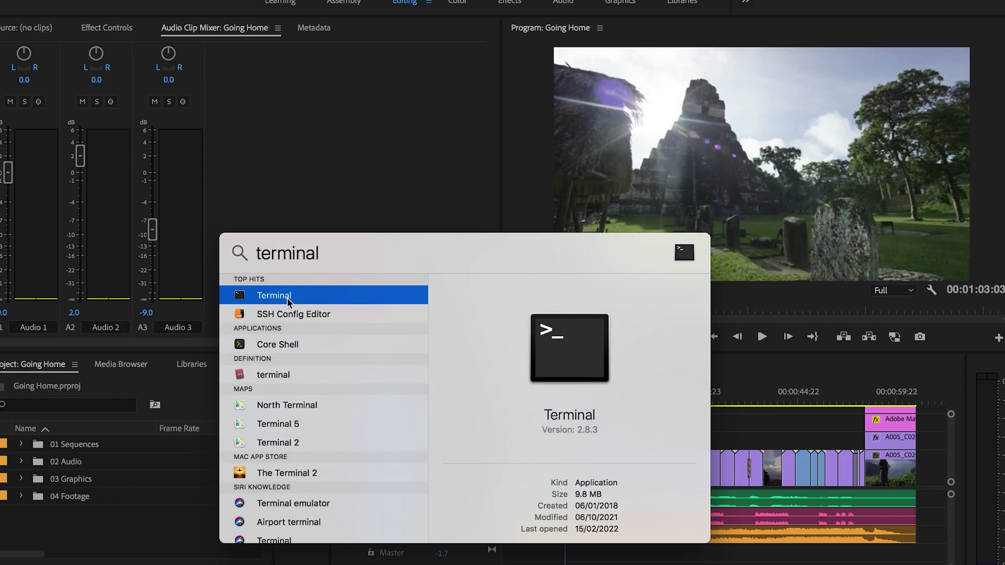
Launch Terminal from Spotlight, then open Command Prompt from the Windows search results.
click(286, 297)
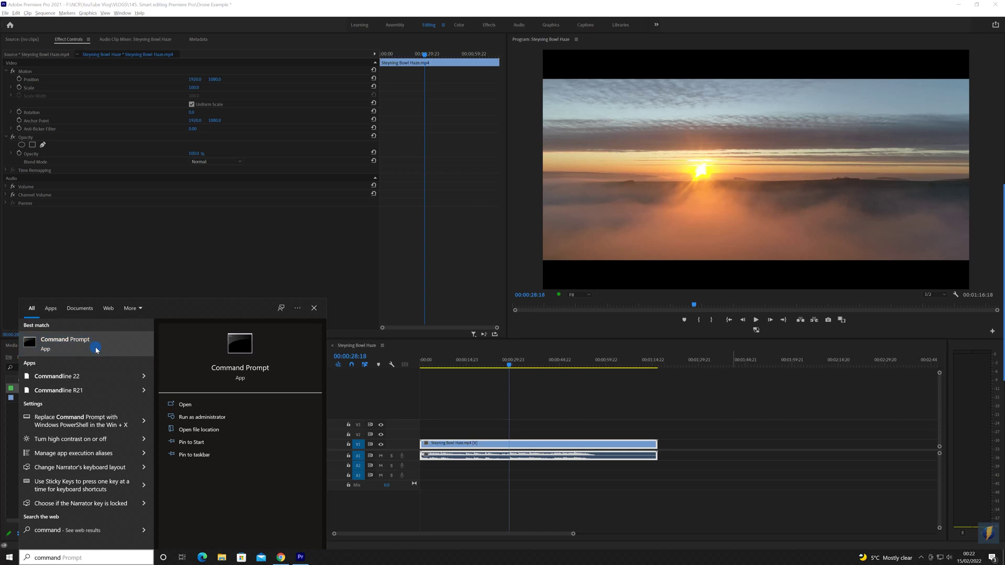
click(96, 349)
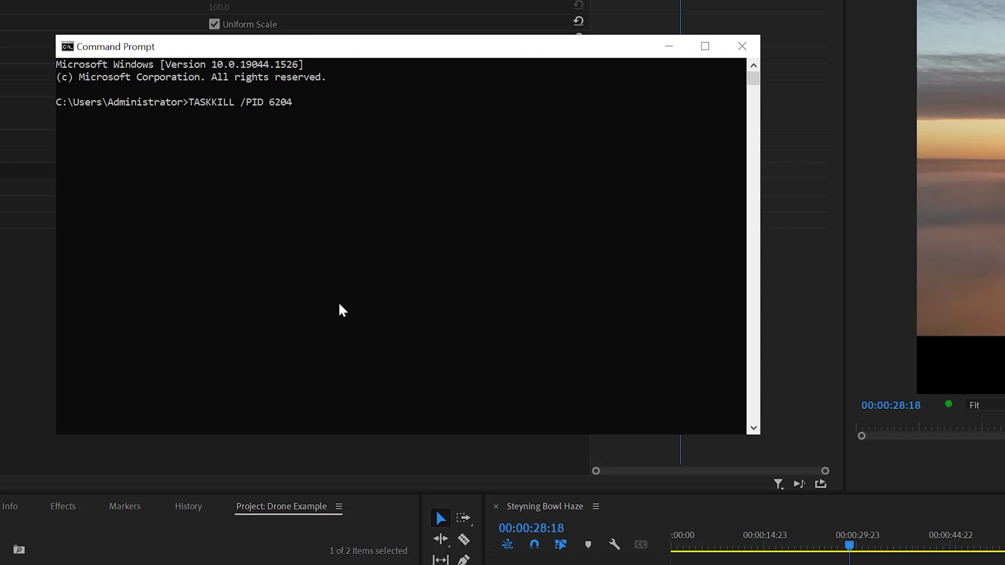
Run TASKKILL /PID 6204, close Command Prompt, and save changes to Drone Example.prproj.
key(Return)
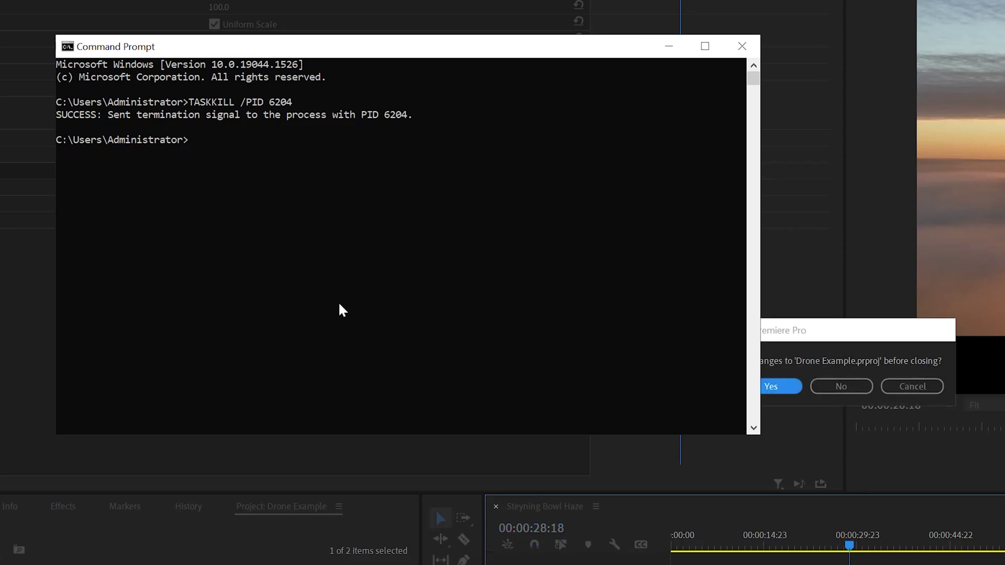
click(745, 47)
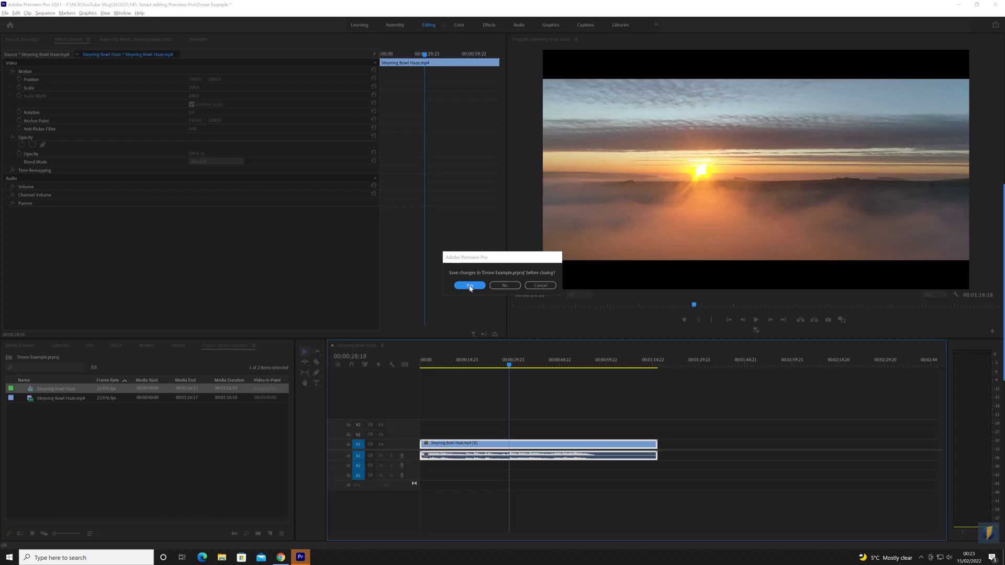
click(770, 386)
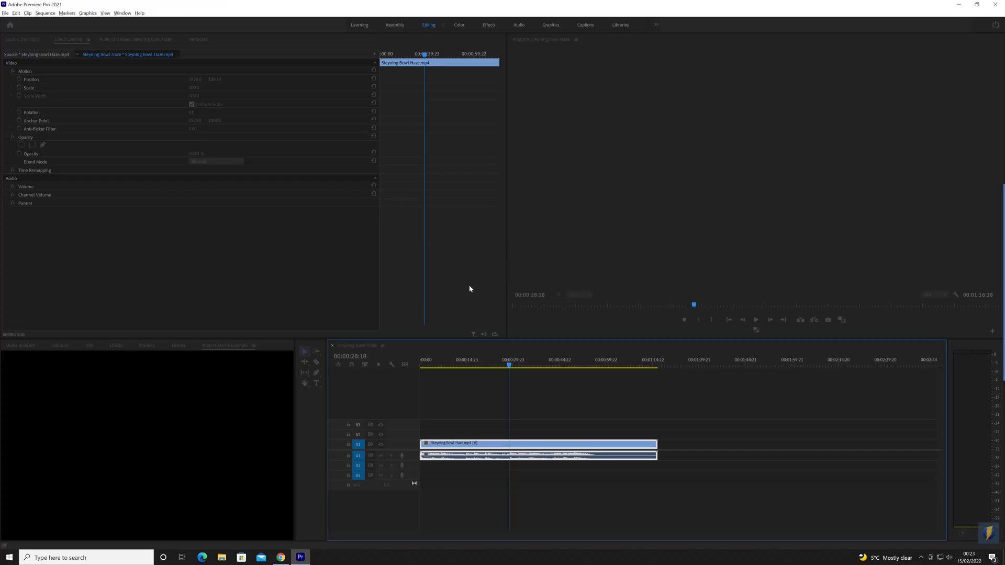